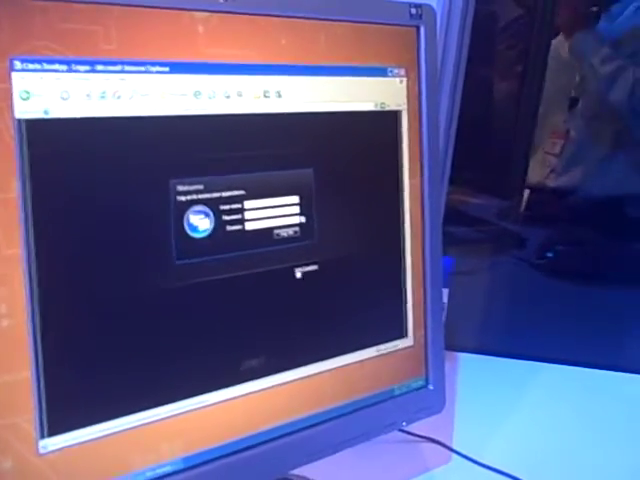
Switch to the low-graphics logon page and back, then log on and open the view options
left_click(312, 270)
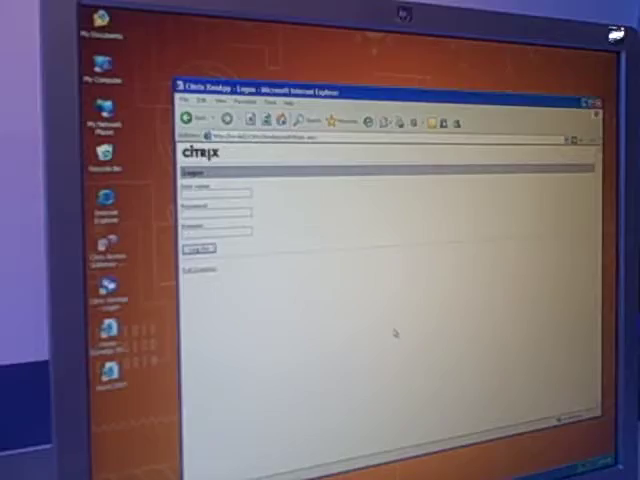
left_click(195, 260)
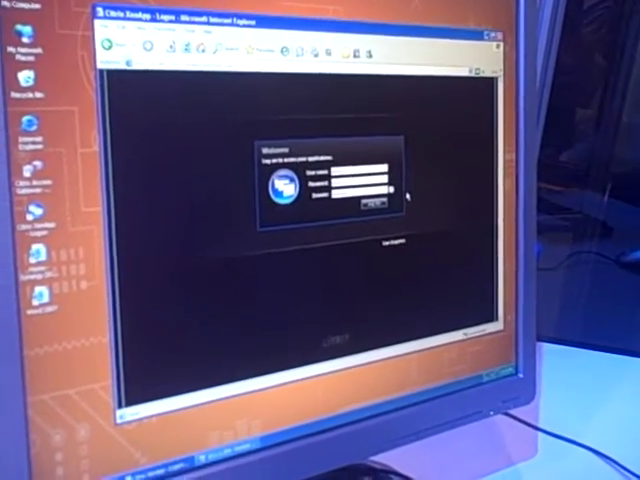
left_click(370, 210)
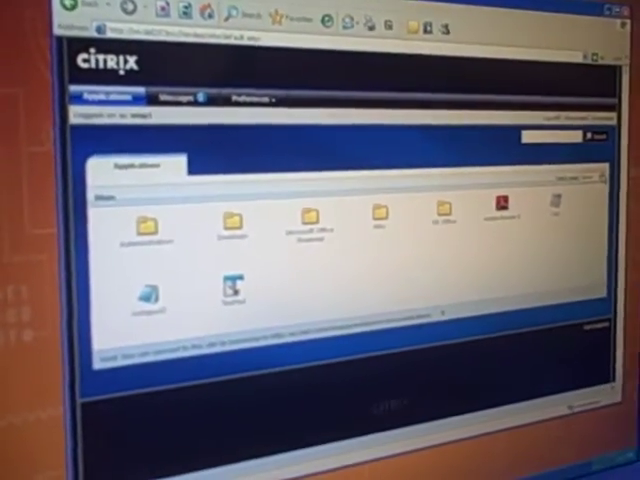
left_click(585, 193)
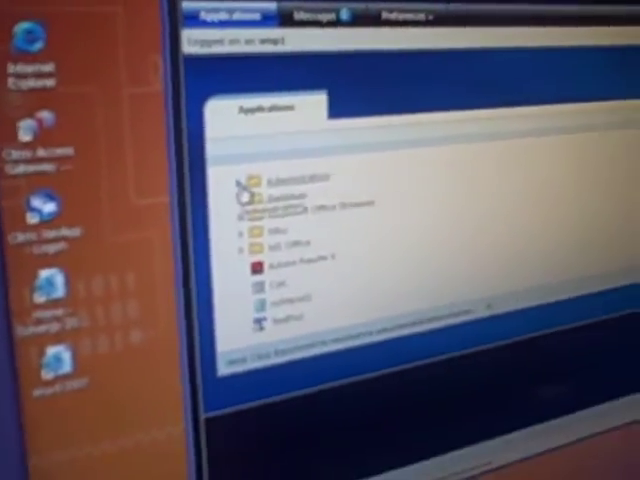
Expand the Administration and Desktops folders to reveal WMC and Desktop
left_click(241, 183)
left_click(241, 198)
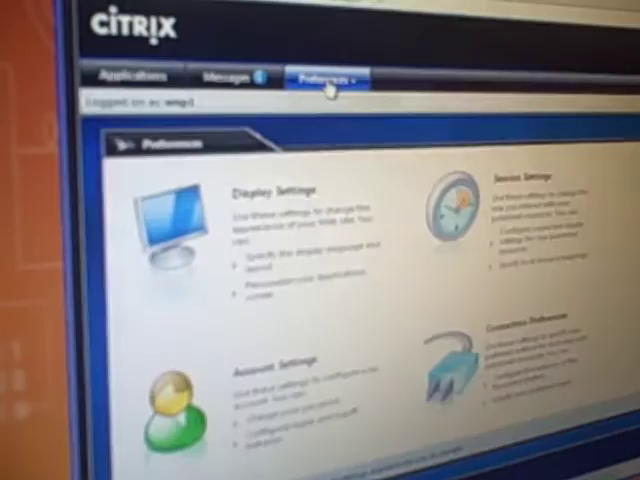
Drop down the Preferences tab menu showing Display, Session, Account and Connection
left_click(326, 76)
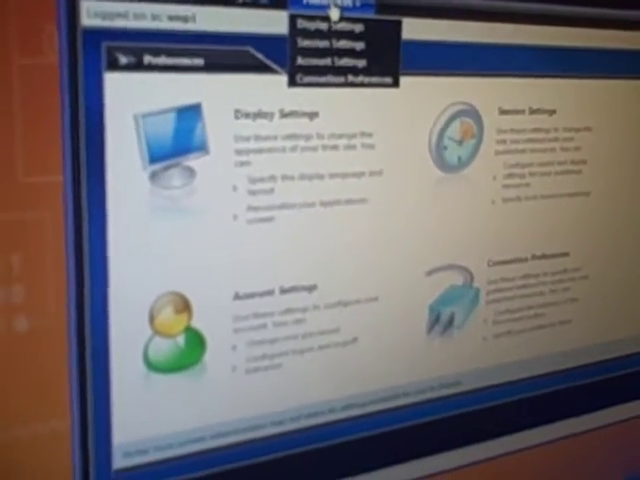